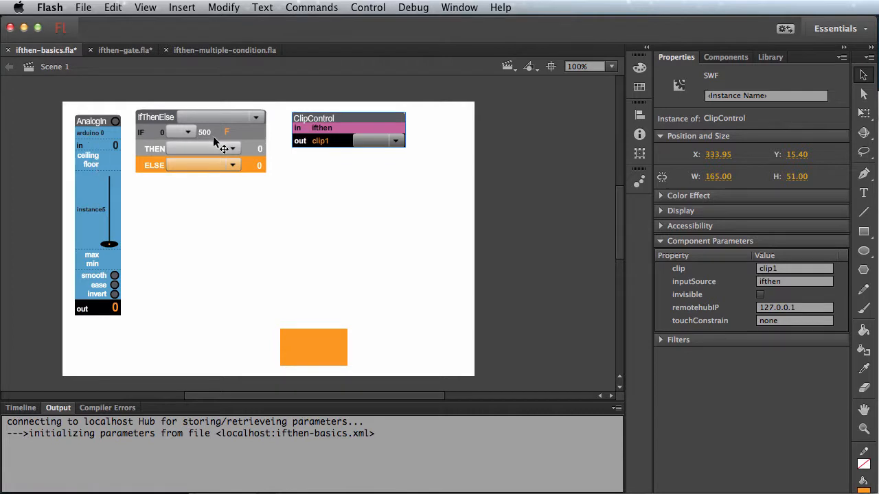
Step: Test the movie, moving the input0 slider in and out of range of the near-equal 500 condition, and close the preview
{"action": "key", "text": "super+Return"}
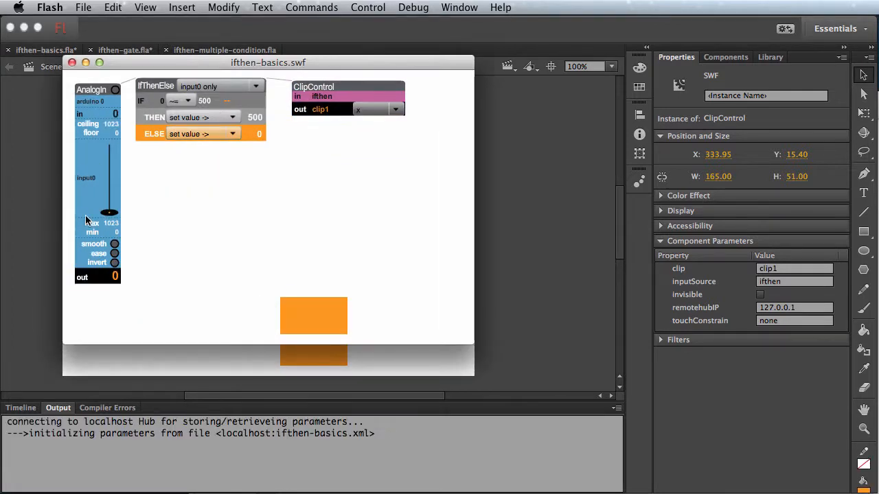
{"action": "left_click_drag", "start_coordinate": [109, 212], "coordinate": [112, 182]}
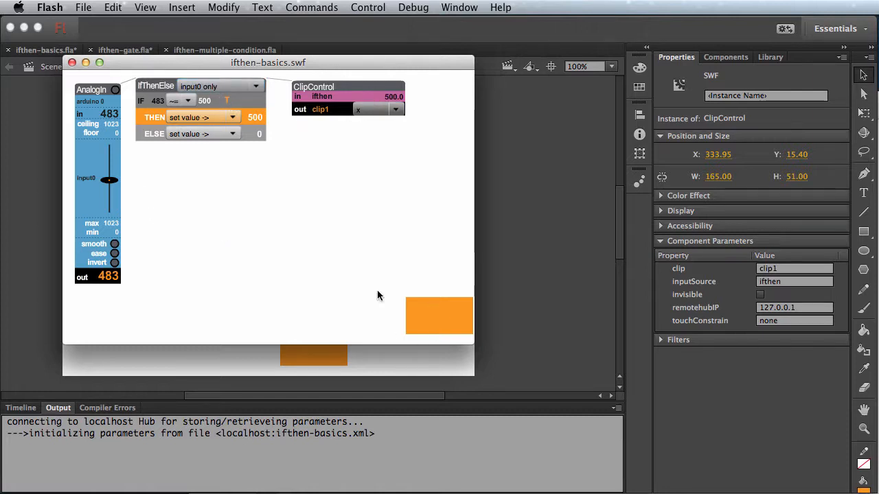
{"action": "left_click_drag", "start_coordinate": [109, 184], "coordinate": [111, 207]}
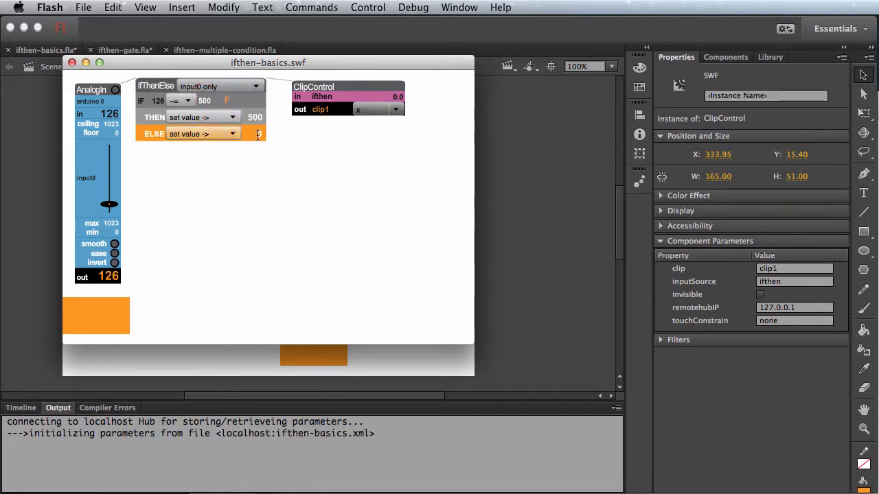
{"action": "left_click_drag", "start_coordinate": [109, 204], "coordinate": [110, 179]}
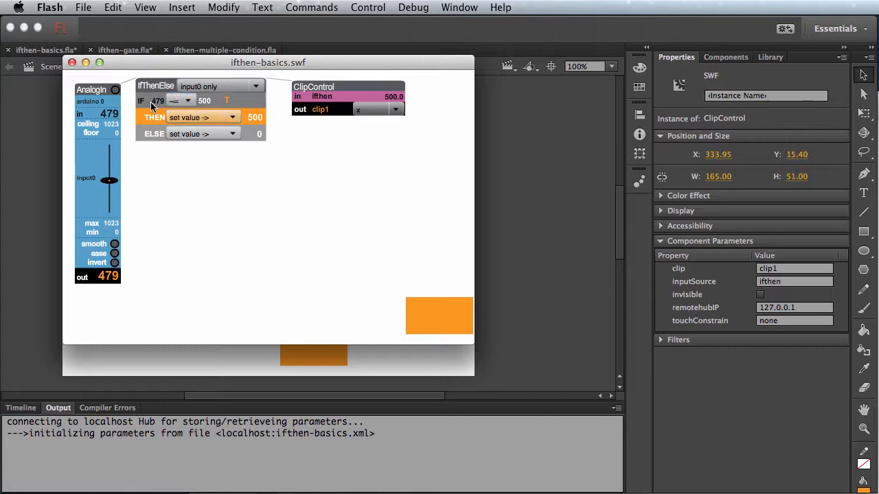
{"action": "left_click", "coordinate": [111, 183]}
{"action": "left_click_drag", "start_coordinate": [112, 183], "coordinate": [112, 192]}
{"action": "double_click", "coordinate": [202, 99]}
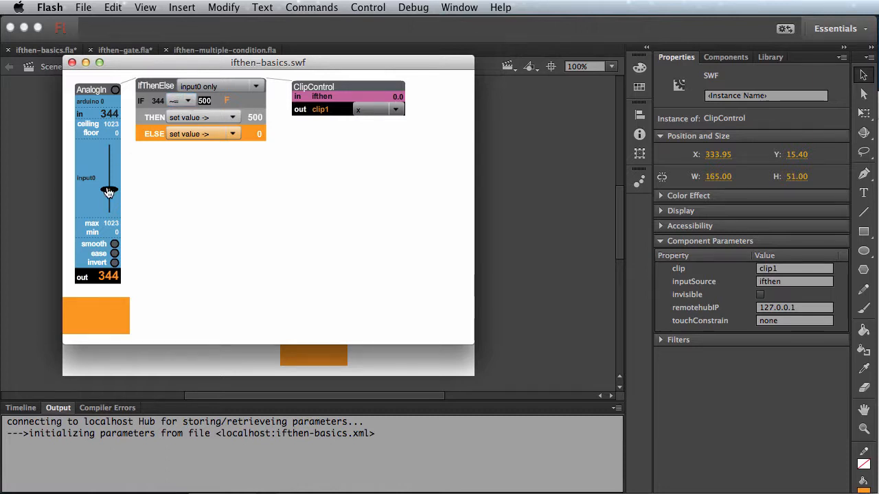
{"action": "left_click_drag", "start_coordinate": [109, 189], "coordinate": [109, 182]}
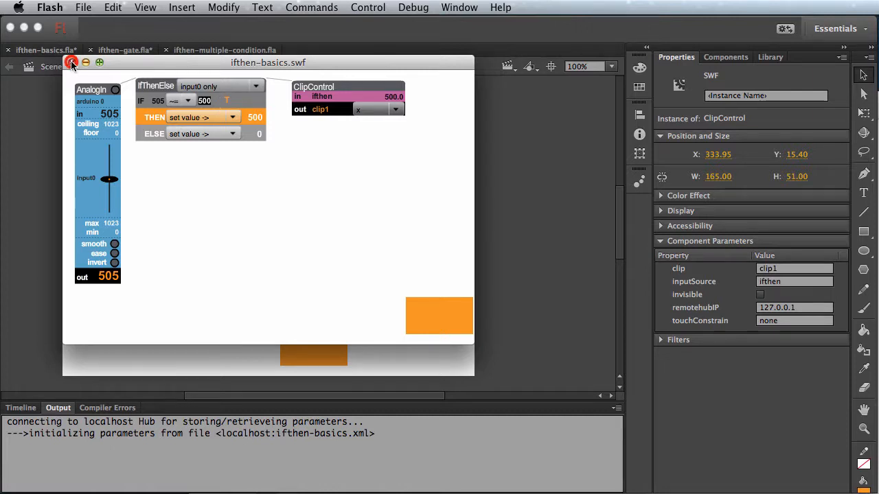
{"action": "left_click", "coordinate": [71, 63]}
Step: Set the IfThenElse component's nearEqualRange parameter to 200
{"action": "left_click", "coordinate": [218, 211]}
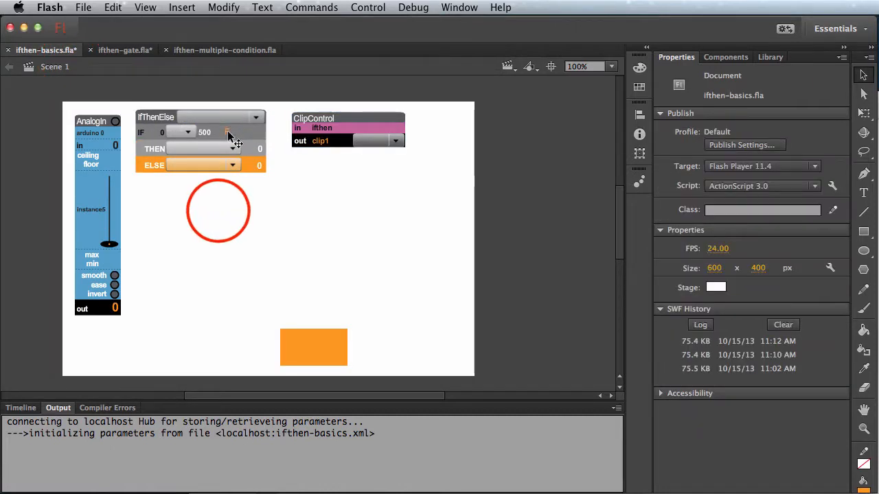
{"action": "left_click", "coordinate": [228, 133]}
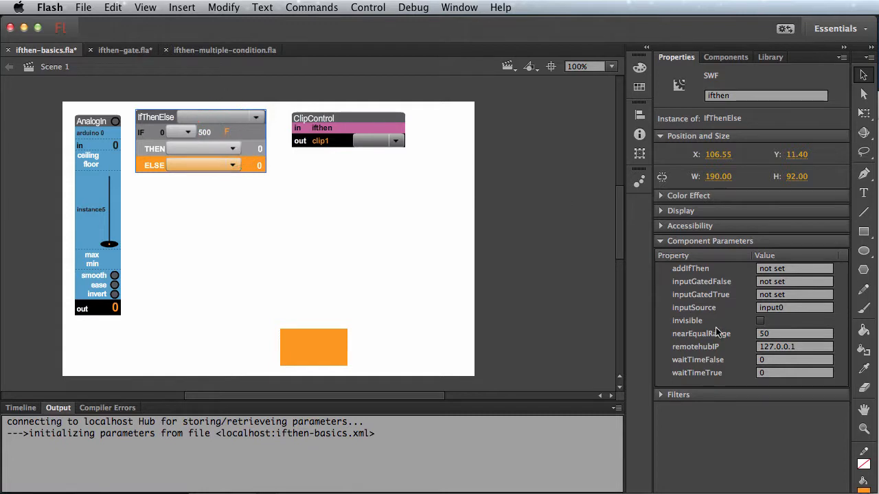
{"action": "left_click", "coordinate": [788, 334]}
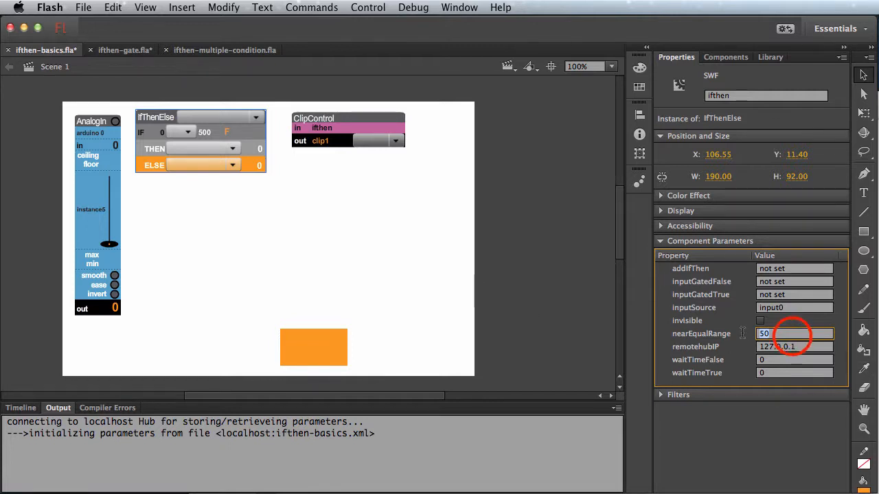
{"action": "type", "text": "200"}
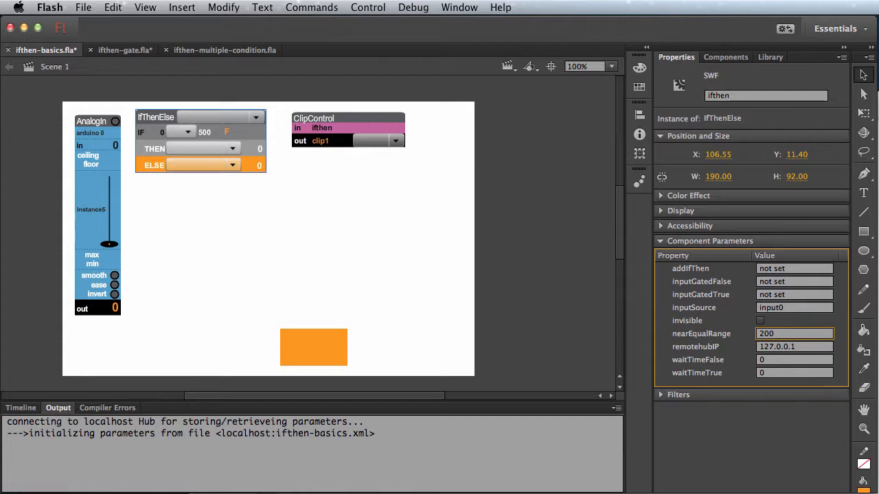
Step: Test the movie again, moving the input0 slider to about 312, 784 and 152 to check the near-equal condition
{"action": "key", "text": "super+Return"}
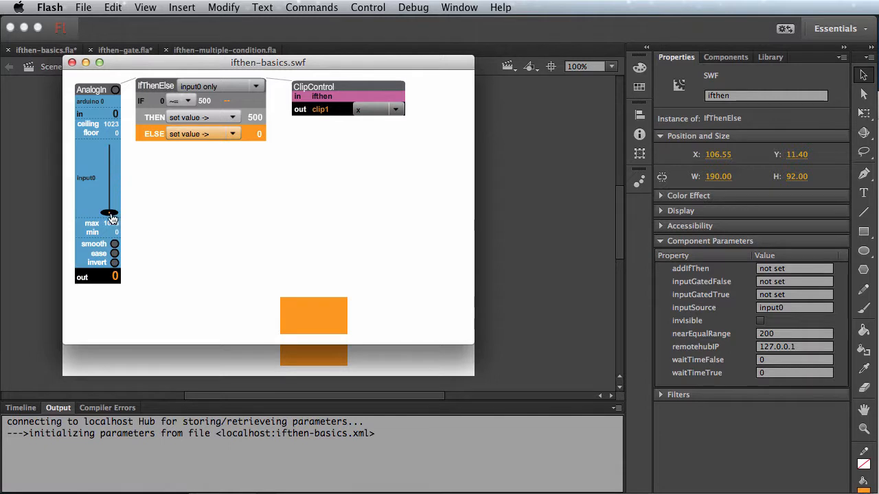
{"action": "left_click_drag", "start_coordinate": [110, 213], "coordinate": [110, 195]}
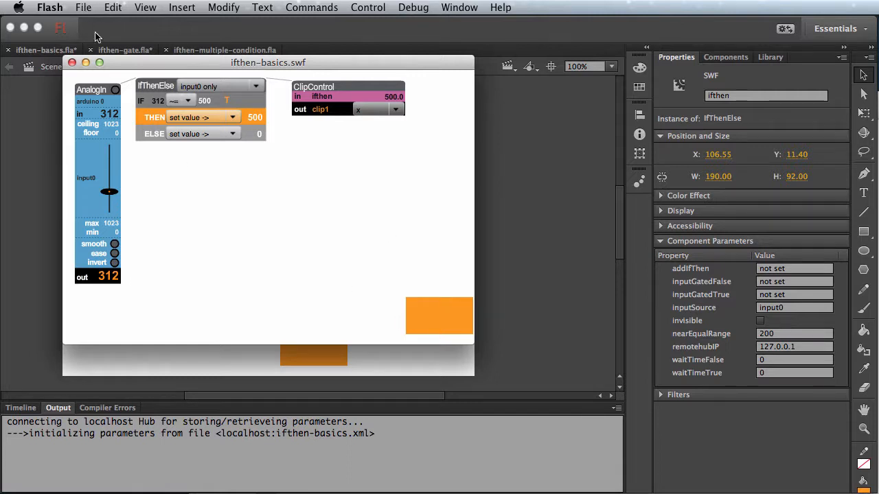
{"action": "left_click_drag", "start_coordinate": [110, 191], "coordinate": [111, 163]}
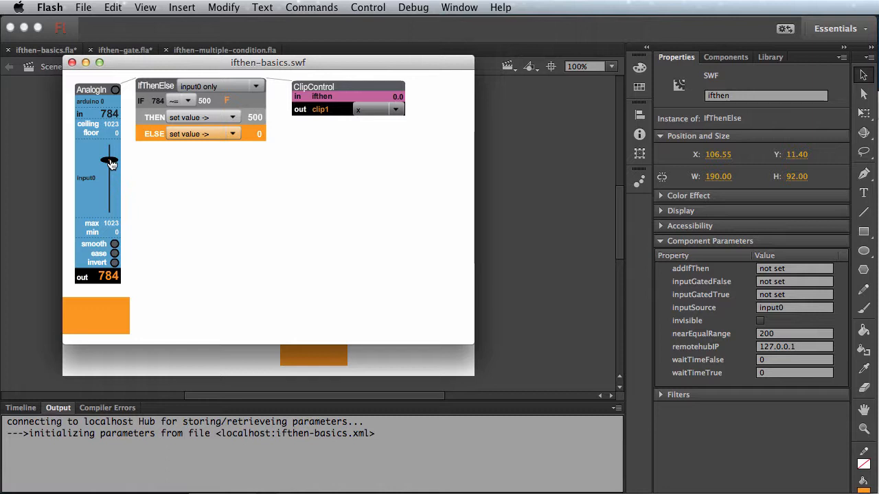
{"action": "left_click_drag", "start_coordinate": [110, 162], "coordinate": [109, 202]}
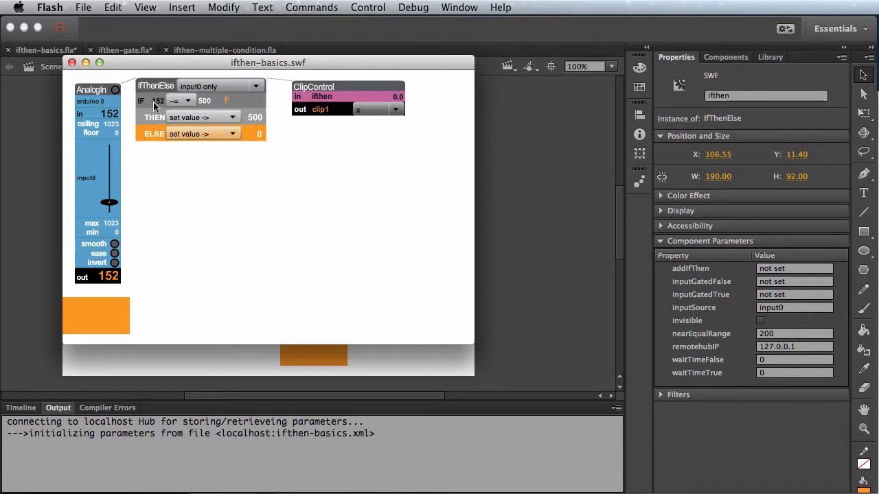
Step: Change the IF comparison operator to < and test it with the input0 slider at about 85 and 529
{"action": "left_click", "coordinate": [189, 101]}
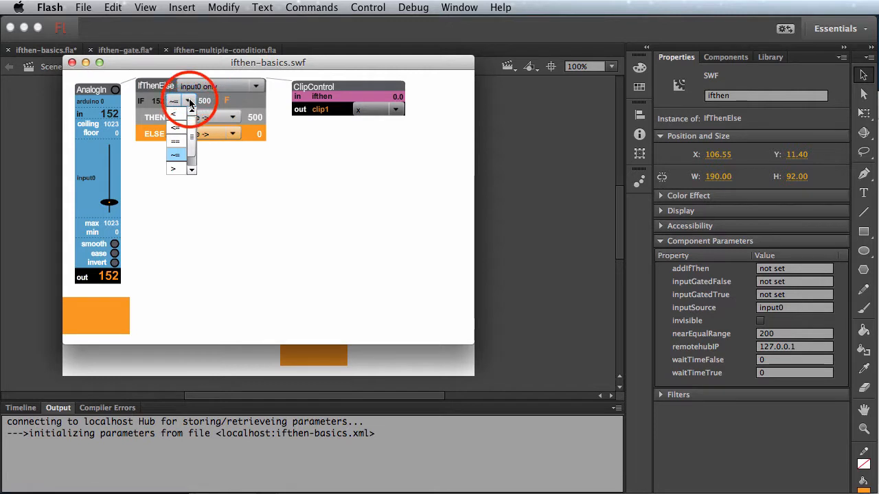
{"action": "left_click", "coordinate": [174, 114]}
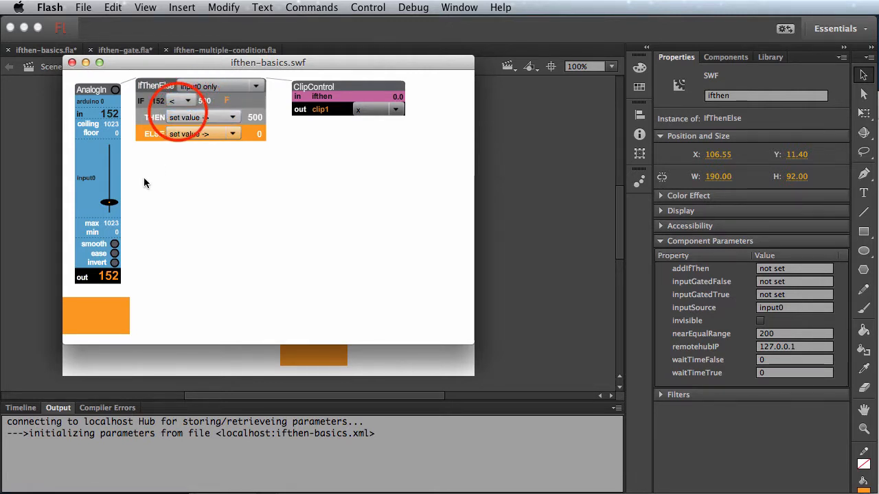
{"action": "left_click", "coordinate": [111, 209]}
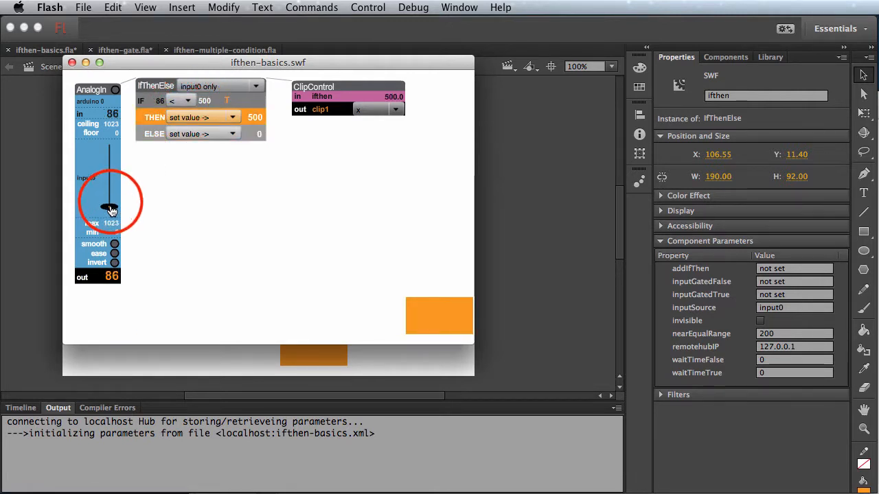
{"action": "left_click_drag", "start_coordinate": [110, 210], "coordinate": [111, 209]}
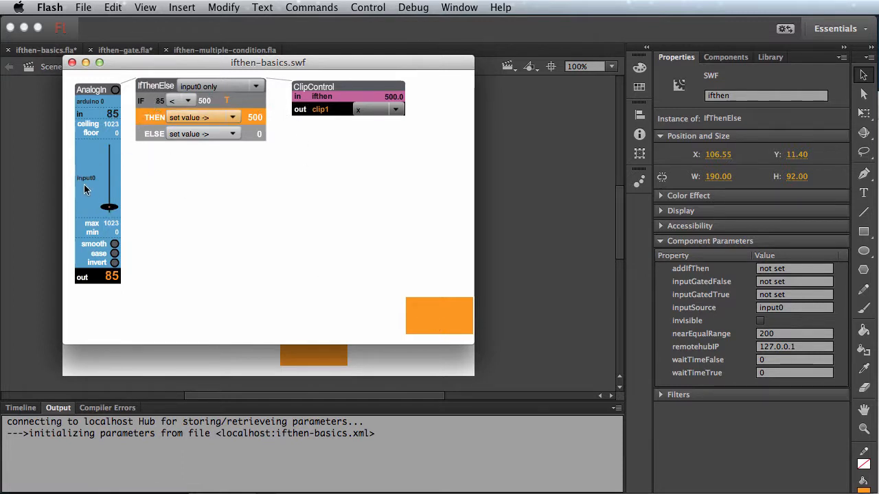
{"action": "left_click_drag", "start_coordinate": [110, 207], "coordinate": [115, 175]}
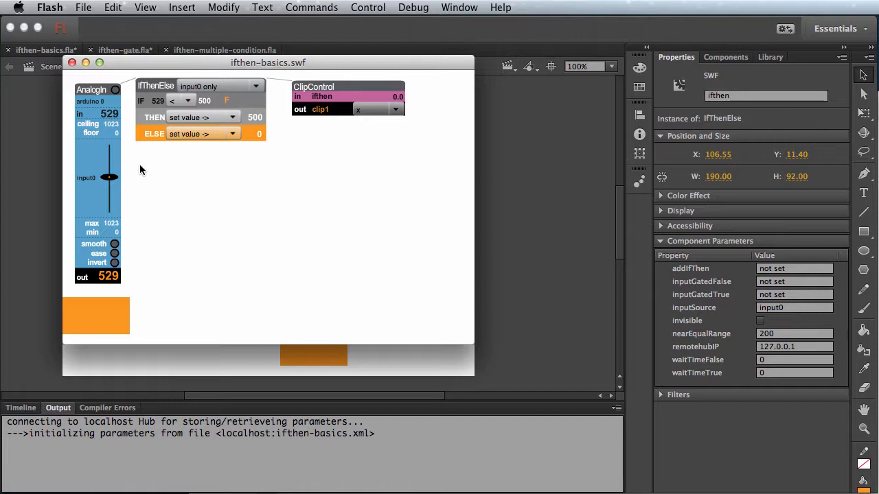
{"action": "left_click", "coordinate": [188, 101]}
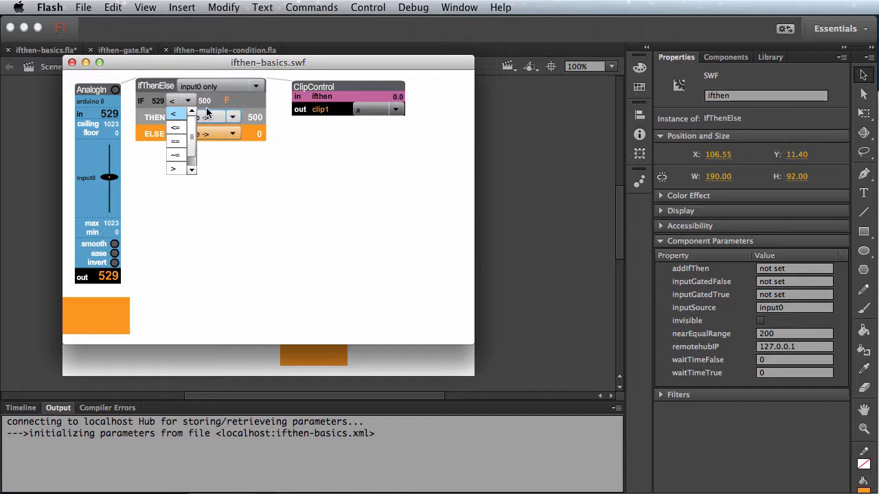
{"action": "left_click_drag", "start_coordinate": [191, 128], "coordinate": [192, 137]}
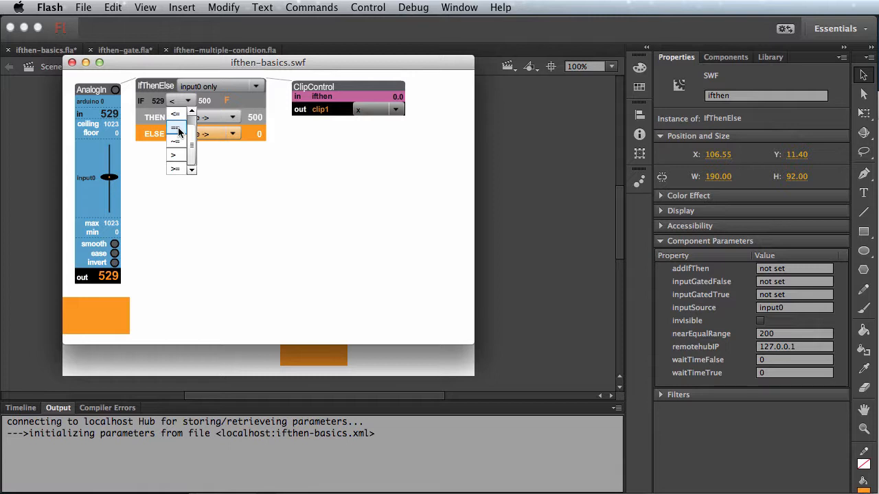
{"action": "left_click", "coordinate": [219, 163]}
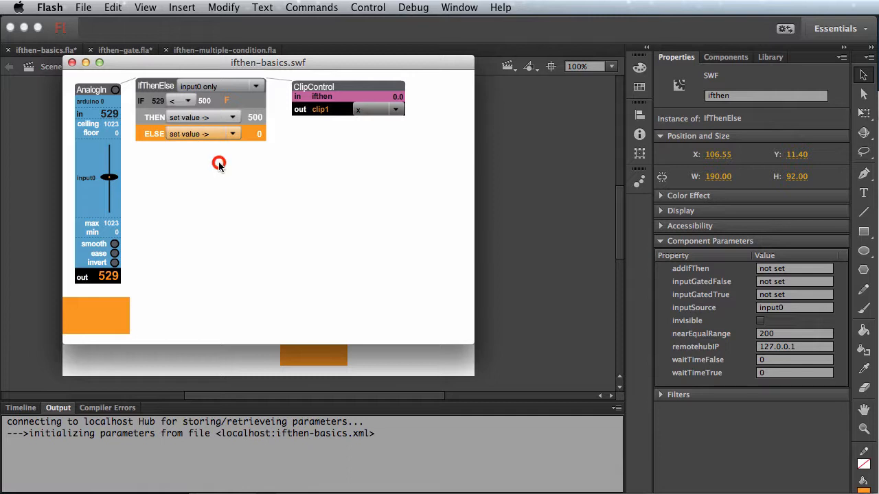
Step: Set the IF comparison value to 800 and test it by moving the input0 slider from about 362 to 845
{"action": "left_click", "coordinate": [205, 101]}
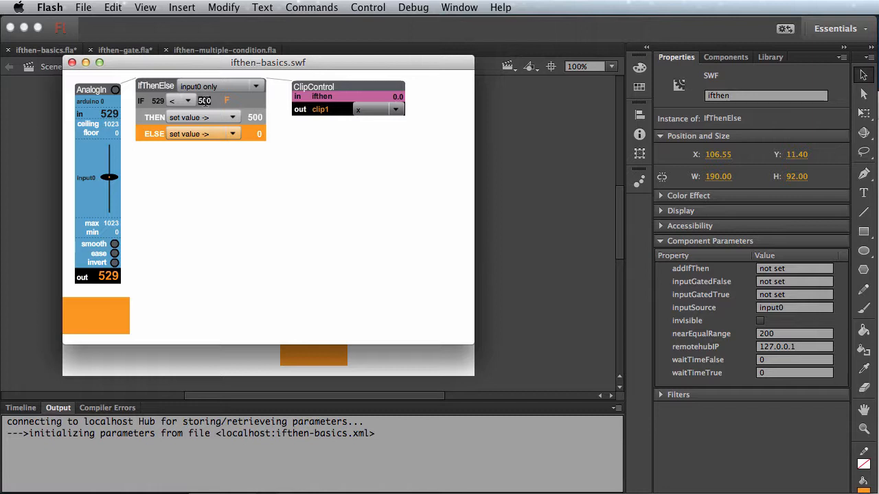
{"action": "type", "text": "800"}
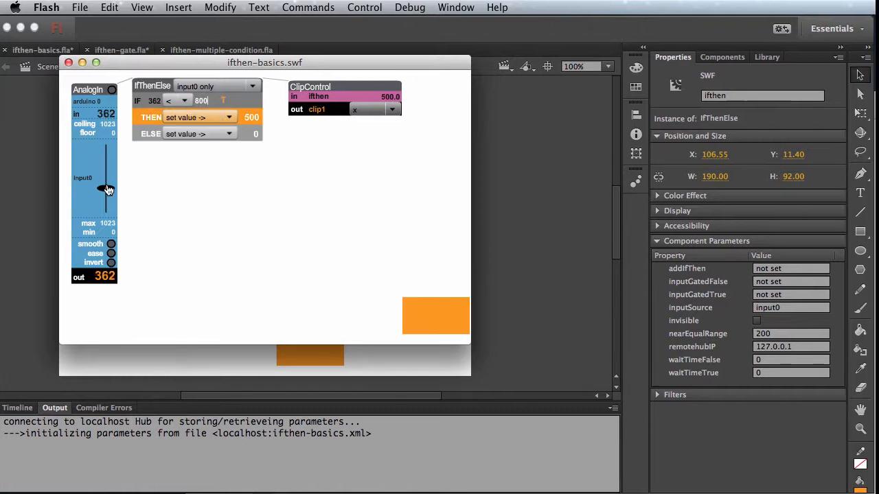
{"action": "left_click_drag", "start_coordinate": [108, 190], "coordinate": [109, 153]}
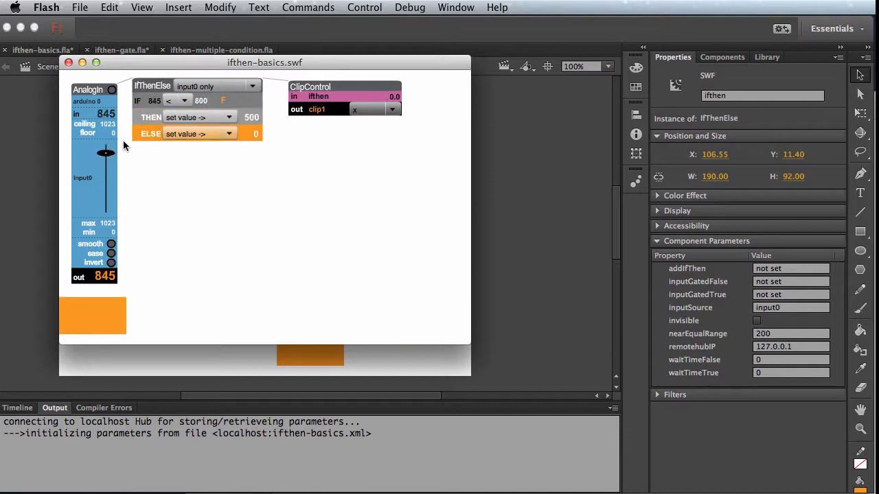
Step: Change the IF comparison operator to > and test it with the input0 slider at about 895
{"action": "left_click", "coordinate": [186, 100]}
{"action": "left_click", "coordinate": [171, 168]}
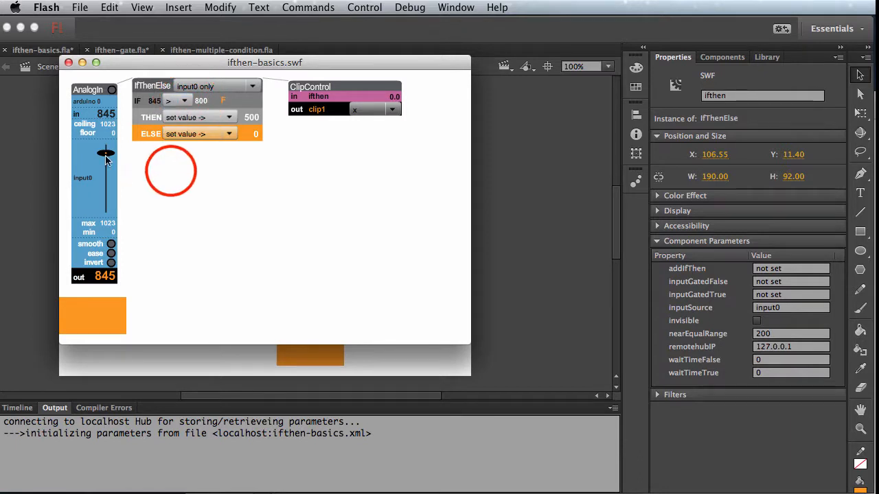
{"action": "left_click_drag", "start_coordinate": [107, 158], "coordinate": [108, 159]}
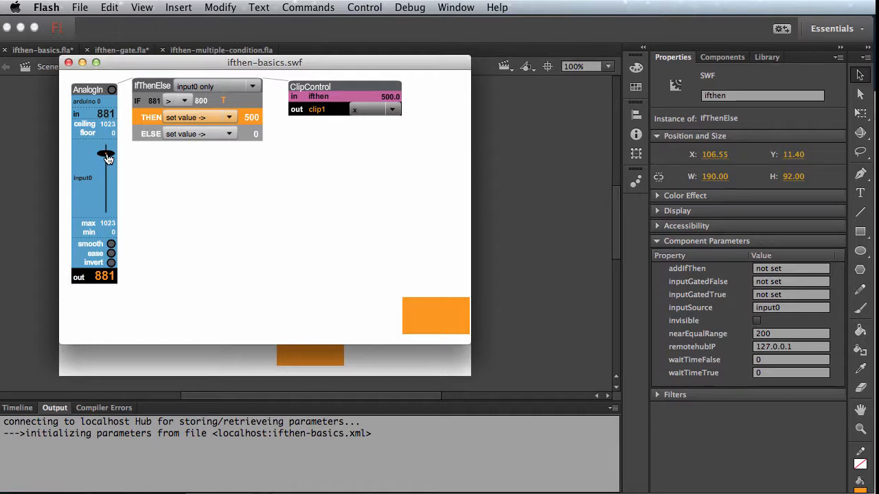
{"action": "mouse_move", "coordinate": [106, 157]}
{"action": "left_mouse_down"}
{"action": "mouse_move", "coordinate": [107, 201]}
{"action": "mouse_move", "coordinate": [108, 156]}
{"action": "left_mouse_up"}
Step: Set the THEN output value to 400 and test it by raising the input0 slider to about 882
{"action": "left_click", "coordinate": [254, 117]}
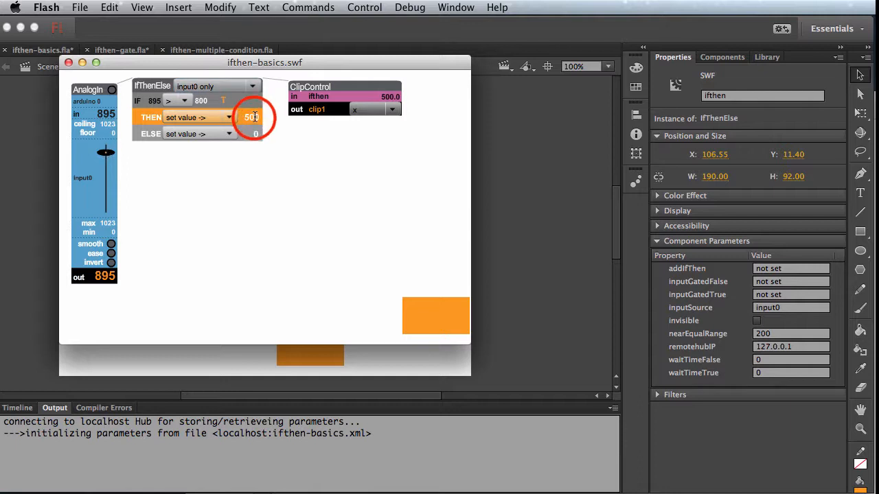
{"action": "double_click", "coordinate": [253, 116]}
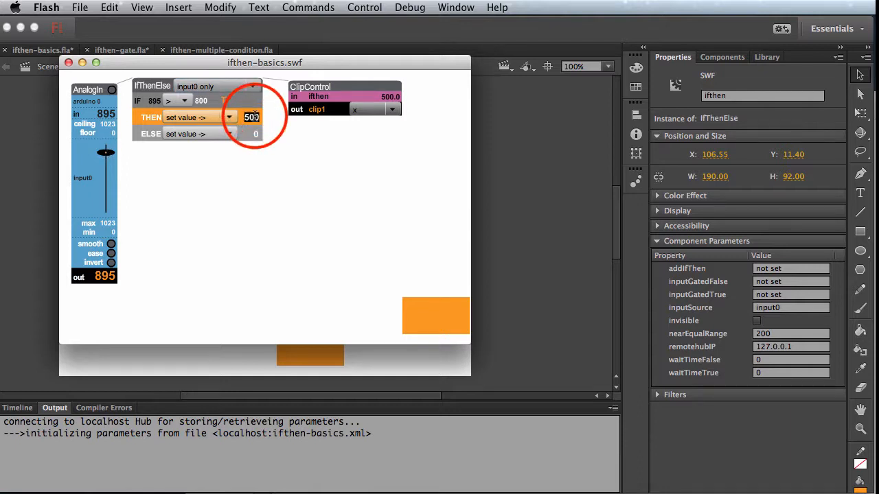
{"action": "left_click_drag", "start_coordinate": [107, 151], "coordinate": [106, 205]}
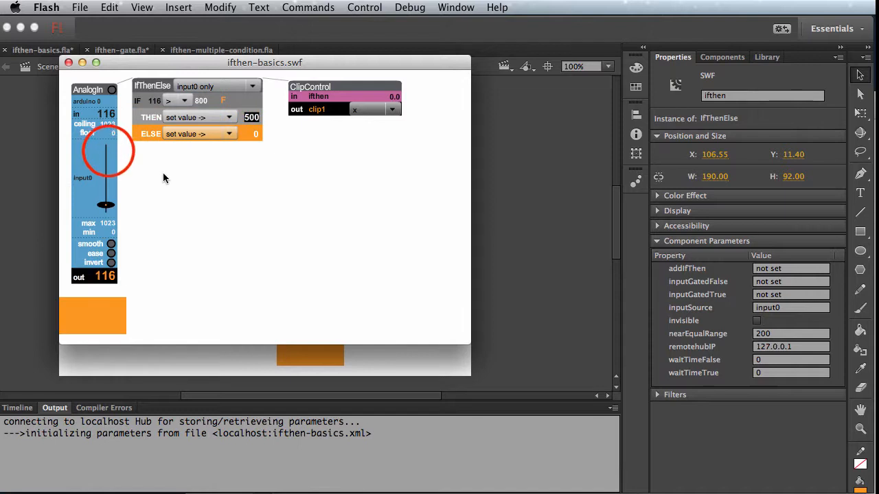
{"action": "left_click", "coordinate": [254, 134]}
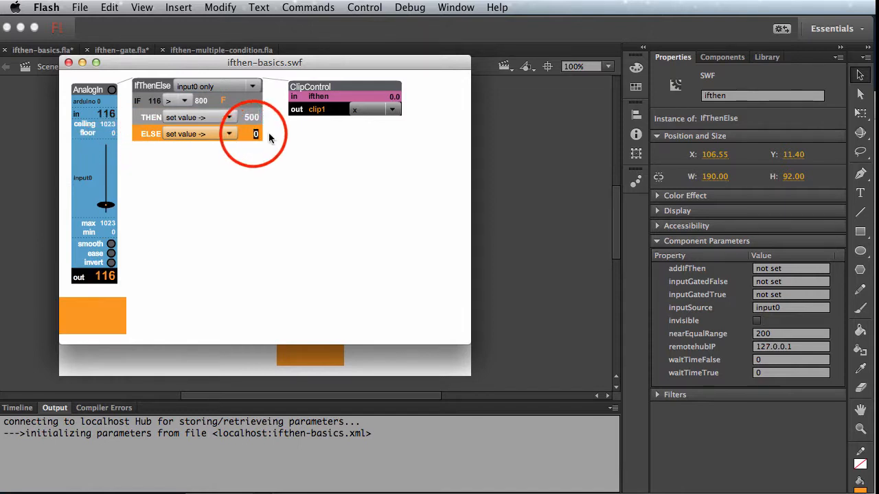
{"action": "left_click", "coordinate": [251, 116]}
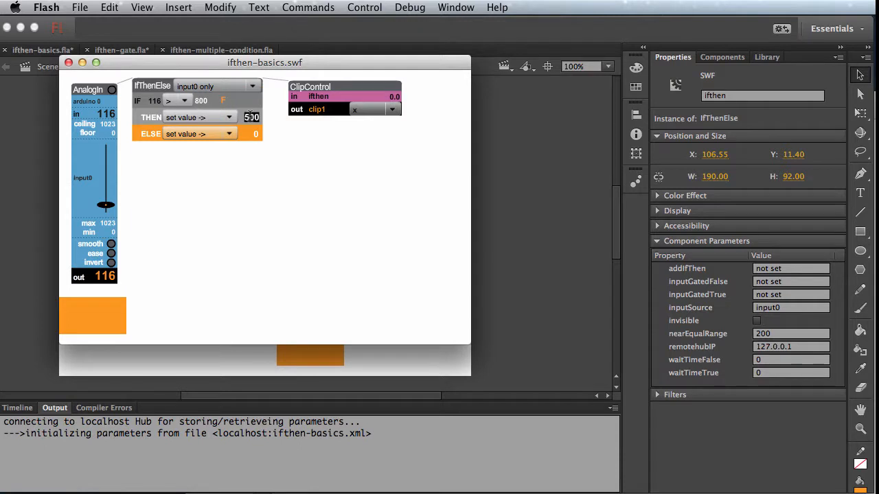
{"action": "type", "text": "400"}
{"action": "key", "text": "Return"}
{"action": "left_click_drag", "start_coordinate": [106, 205], "coordinate": [107, 152]}
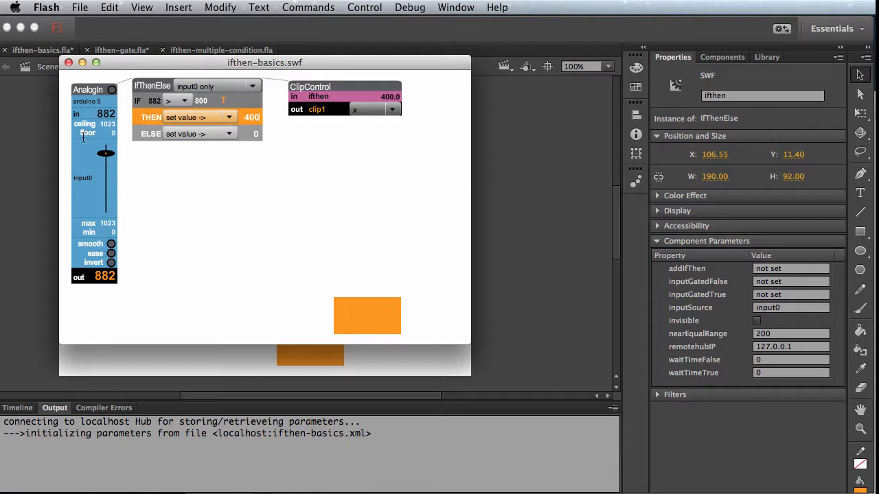
Step: Set the ELSE output value to 200, test it by lowering the input0 slider to about 591, and close the preview
{"action": "left_click", "coordinate": [253, 133]}
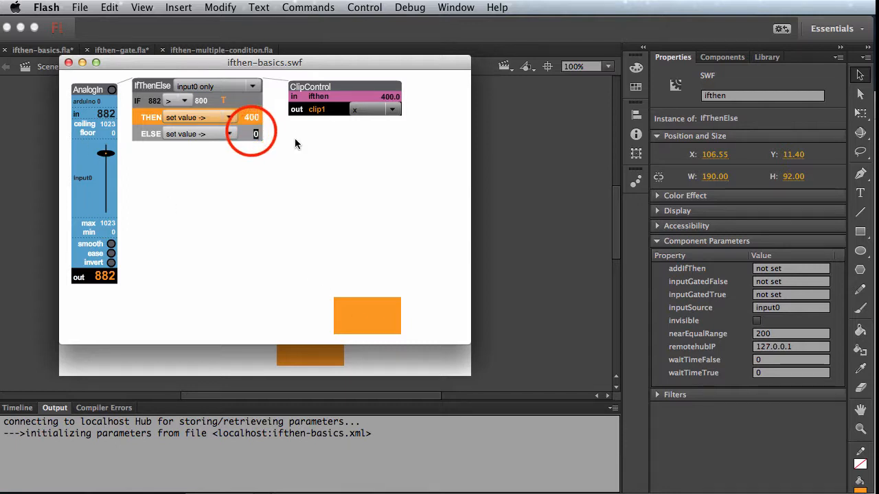
{"action": "type", "text": "200"}
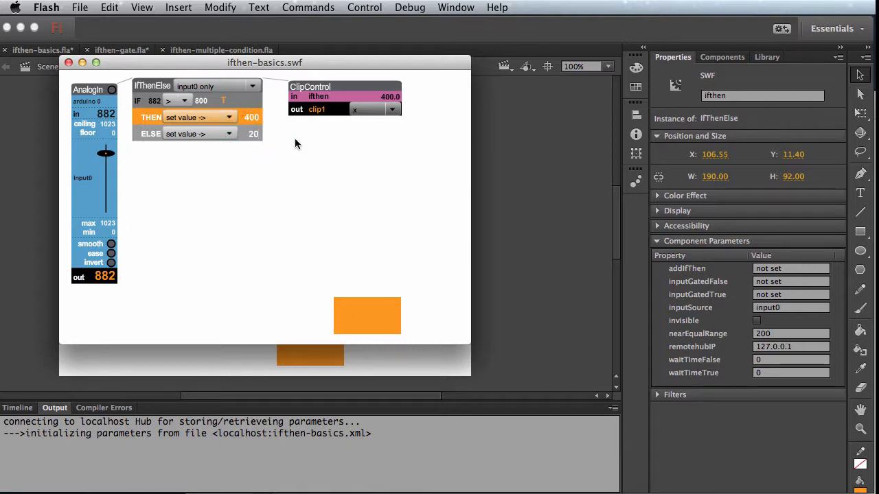
{"action": "left_click_drag", "start_coordinate": [106, 153], "coordinate": [106, 172]}
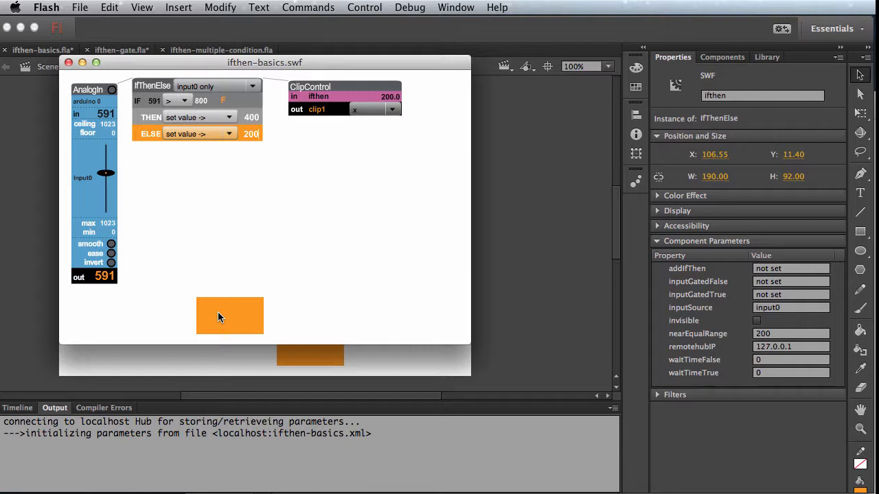
{"action": "left_click", "coordinate": [69, 62]}
Step: Set the IfThenElse component's waitTimeTrue parameter to 5000
{"action": "left_click", "coordinate": [254, 299]}
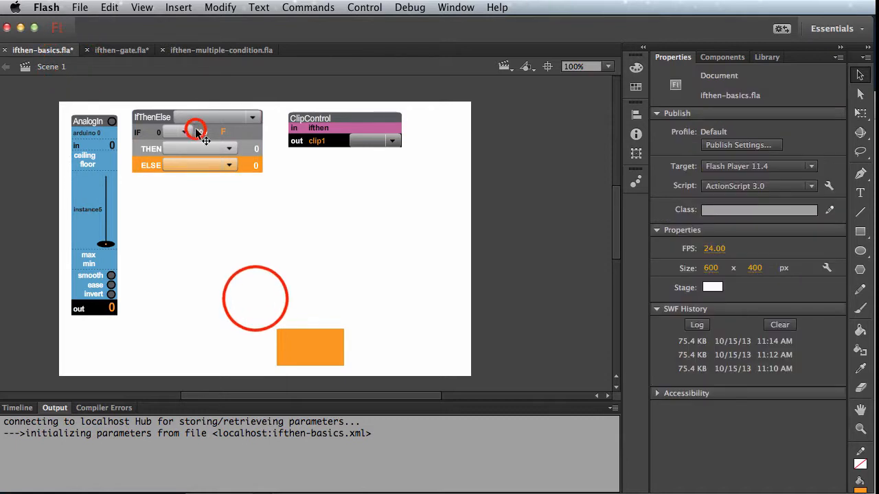
{"action": "left_click", "coordinate": [196, 131]}
{"action": "left_click", "coordinate": [766, 360]}
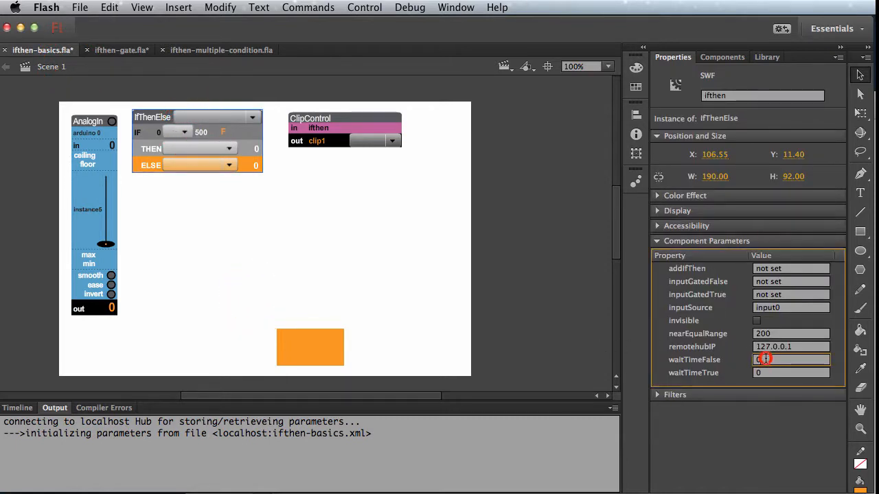
{"action": "left_click", "coordinate": [765, 373]}
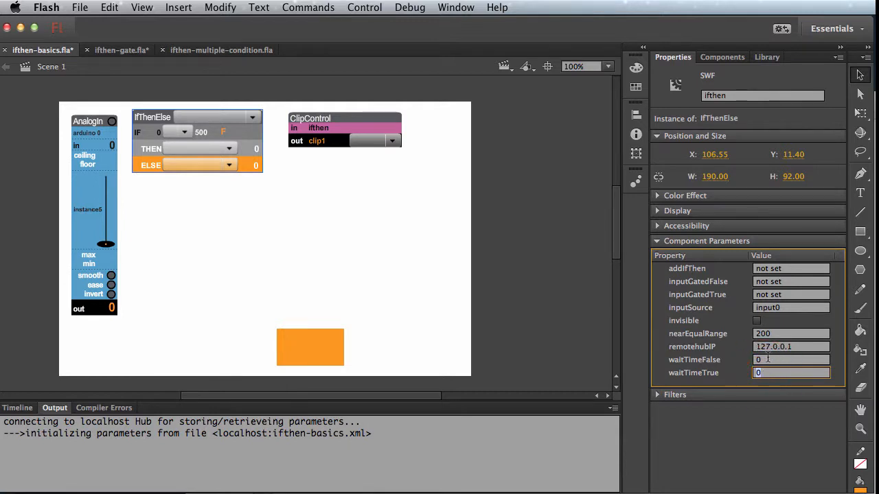
{"action": "left_click", "coordinate": [767, 360]}
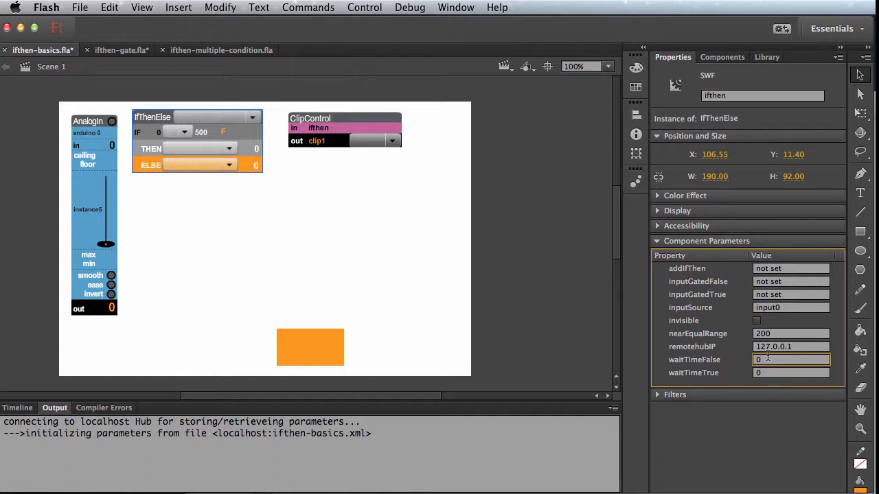
{"action": "left_click", "coordinate": [759, 372]}
{"action": "type", "text": "5000"}
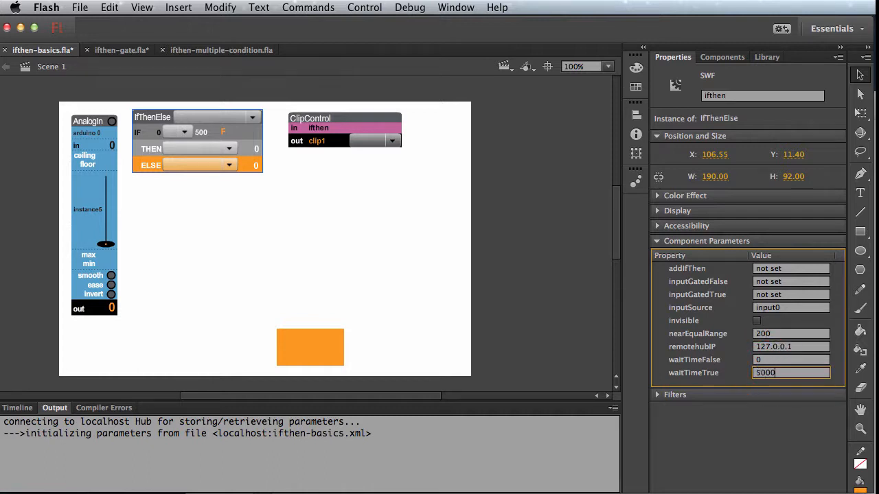
{"action": "left_click", "coordinate": [216, 204]}
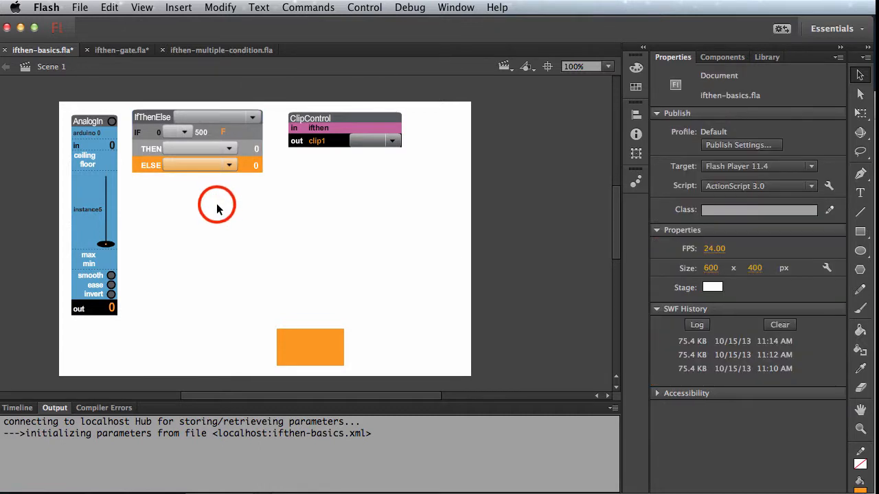
Step: Test the true-condition delay in the movie preview with the input0 slider at about 461 and 850, and close the preview
{"action": "key", "text": "super+Return"}
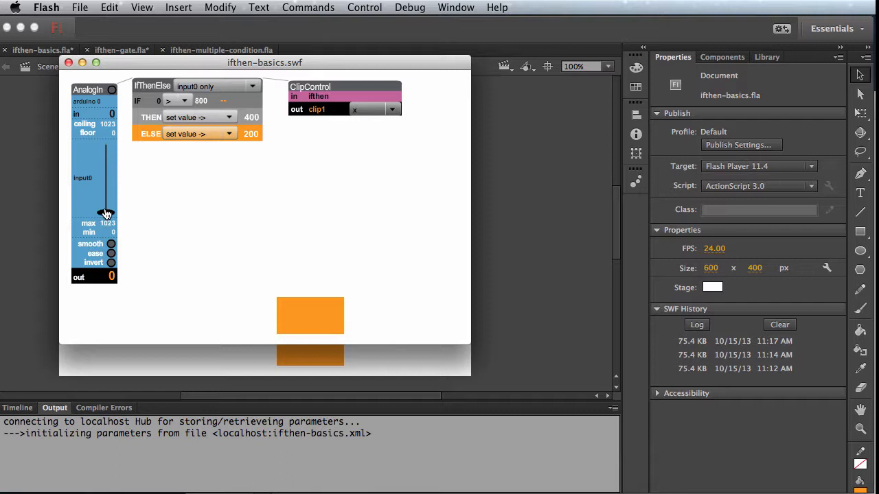
{"action": "left_click_drag", "start_coordinate": [106, 212], "coordinate": [106, 182]}
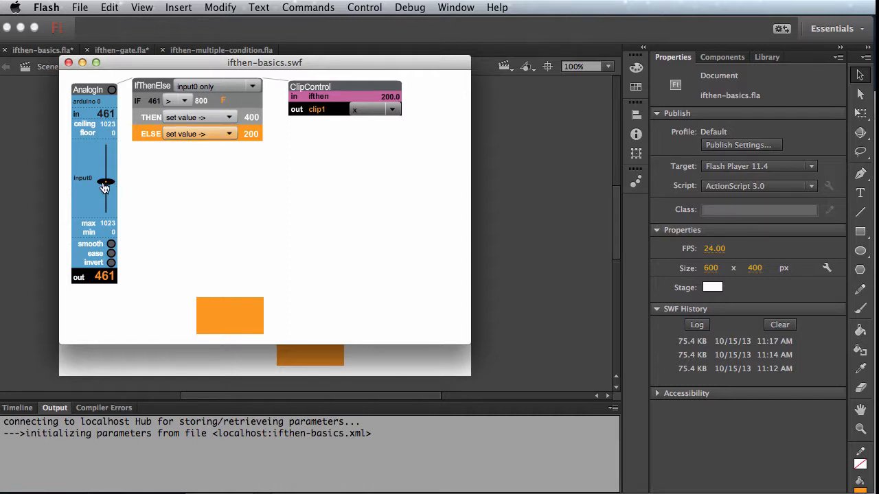
{"action": "mouse_move", "coordinate": [106, 181]}
{"action": "left_mouse_down"}
{"action": "mouse_move", "coordinate": [110, 151]}
{"action": "mouse_move", "coordinate": [109, 186]}
{"action": "left_mouse_up"}
{"action": "left_click_drag", "start_coordinate": [107, 185], "coordinate": [106, 155]}
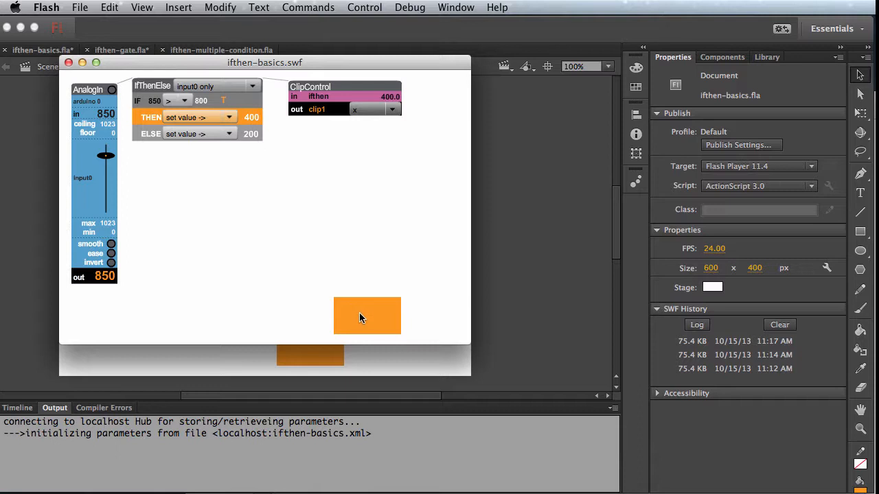
{"action": "left_click", "coordinate": [69, 63]}
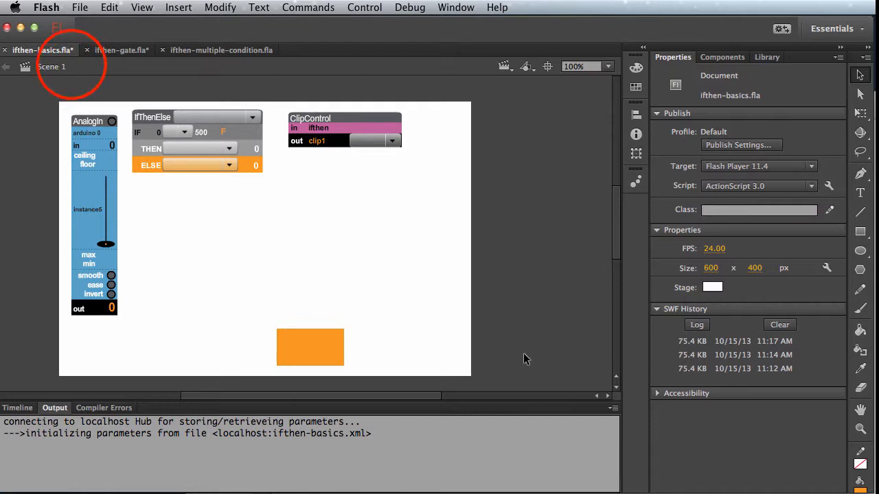
Step: Set the IfThenElse component's waitTimeTrue parameter to 0 and waitTimeFalse to 5000
{"action": "left_click", "coordinate": [250, 154]}
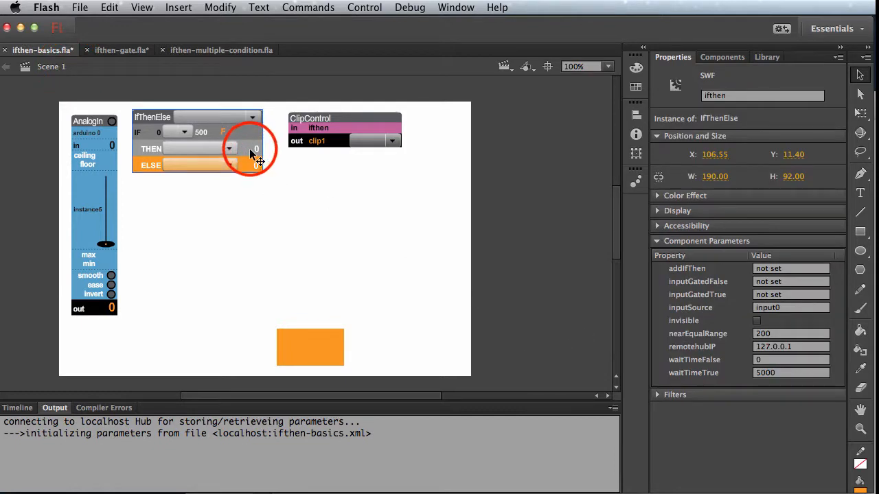
{"action": "left_click", "coordinate": [781, 373]}
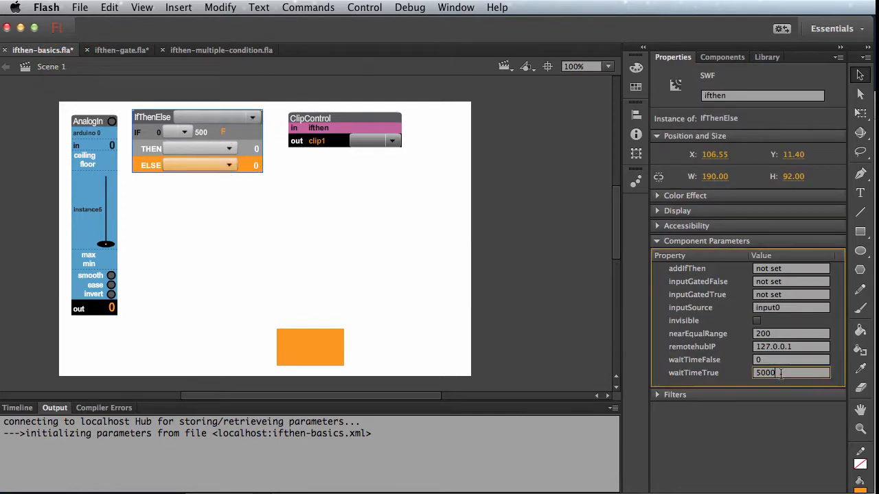
{"action": "type", "text": "0"}
{"action": "left_click", "coordinate": [755, 360]}
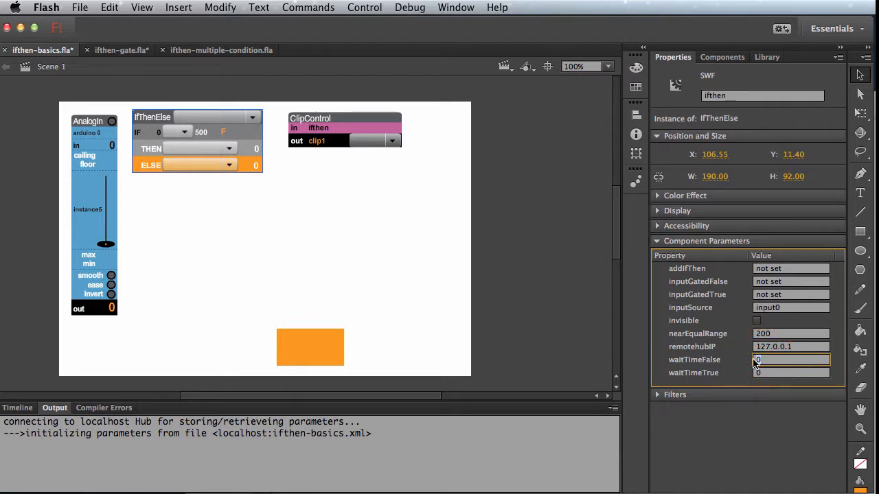
{"action": "type", "text": "5000"}
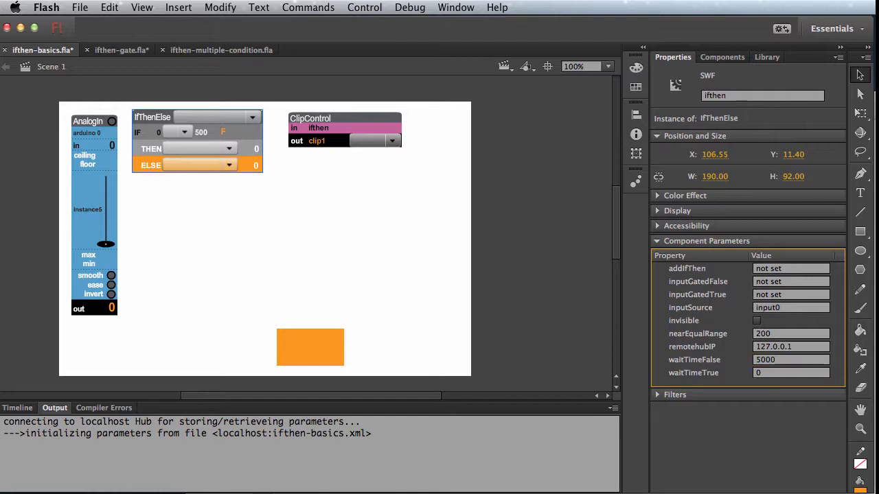
Step: Test the false-condition delay in the movie preview by moving the input0 slider to about 926, 55 and 119
{"action": "key", "text": "super+Return"}
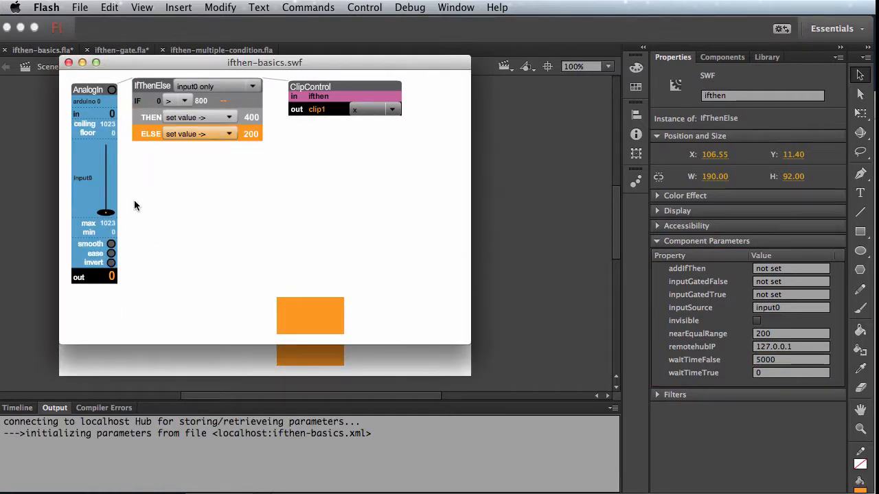
{"action": "left_click_drag", "start_coordinate": [106, 212], "coordinate": [108, 150]}
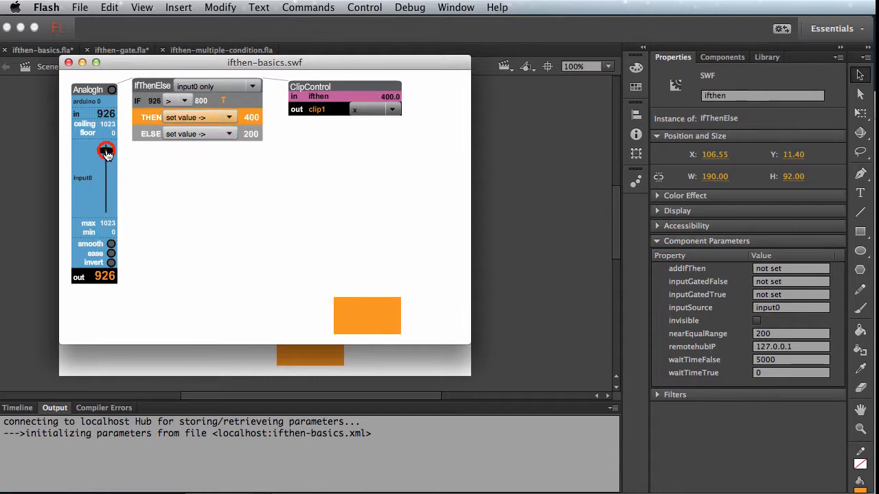
{"action": "left_click_drag", "start_coordinate": [107, 152], "coordinate": [107, 209]}
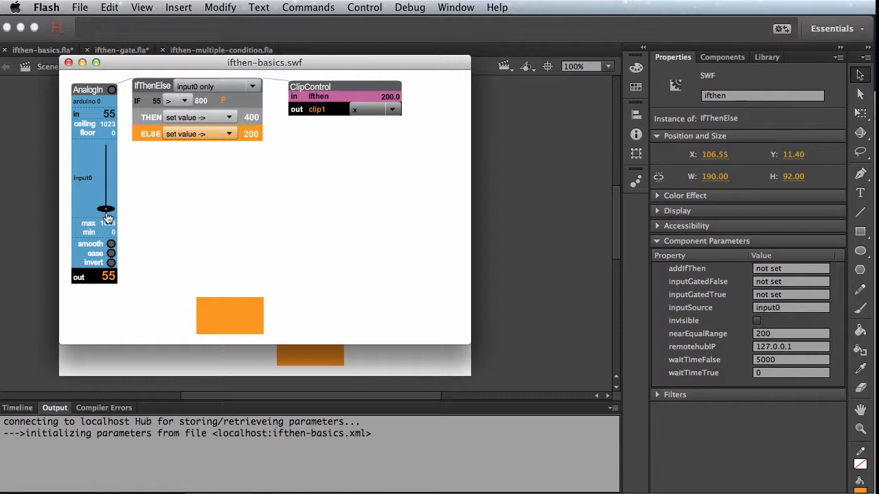
{"action": "mouse_move", "coordinate": [107, 207]}
{"action": "left_mouse_down"}
{"action": "mouse_move", "coordinate": [109, 155]}
{"action": "mouse_move", "coordinate": [102, 207]}
{"action": "left_mouse_up"}
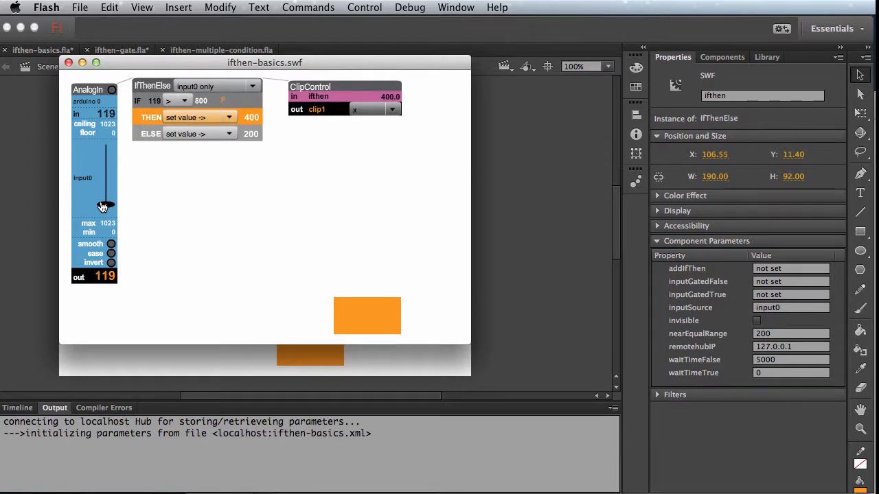